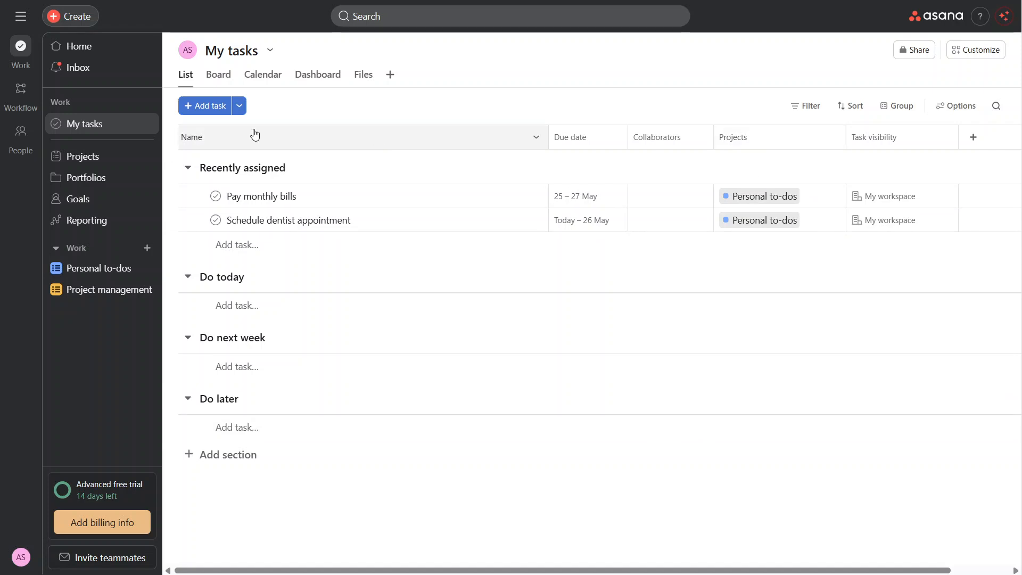
Start a new blank project from the template gallery.
click(70, 17)
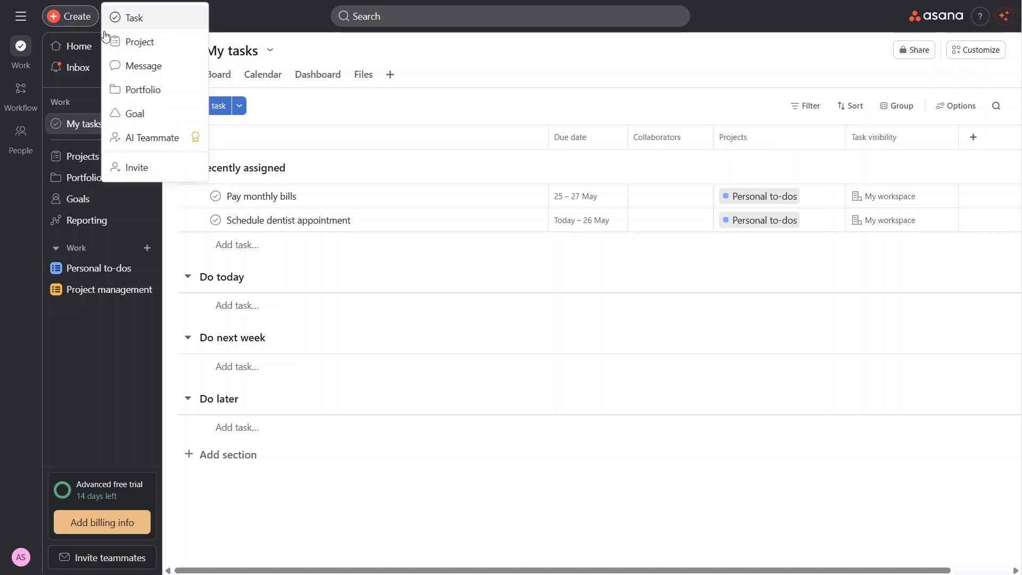
click(141, 43)
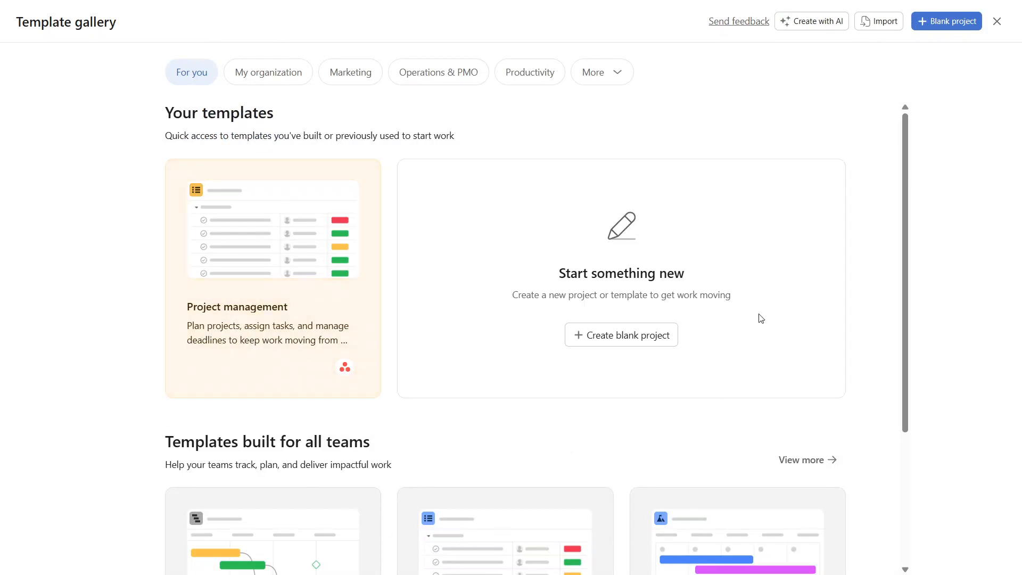
scroll(565, 377, down, 3)
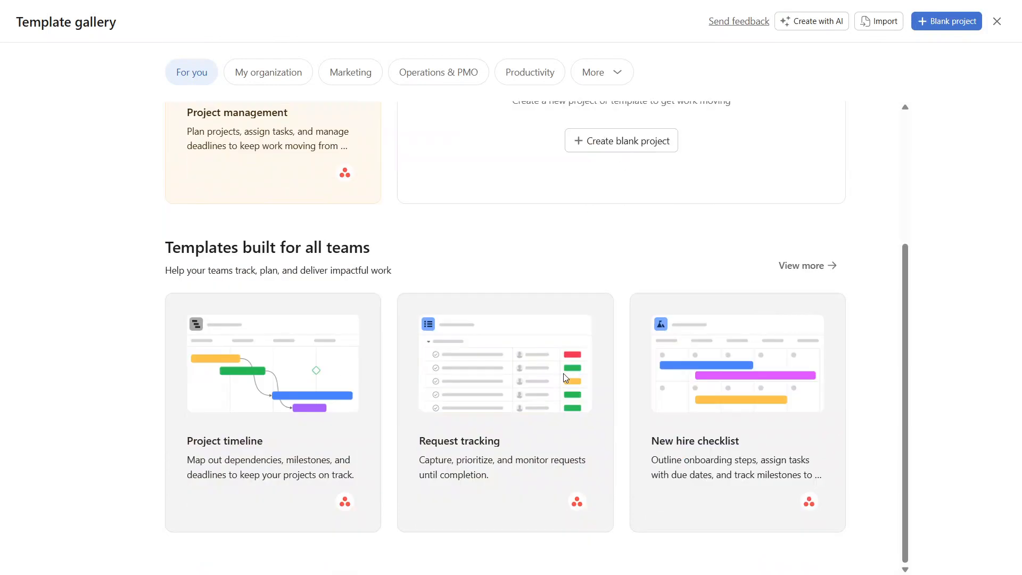
scroll(563, 375, up, 3)
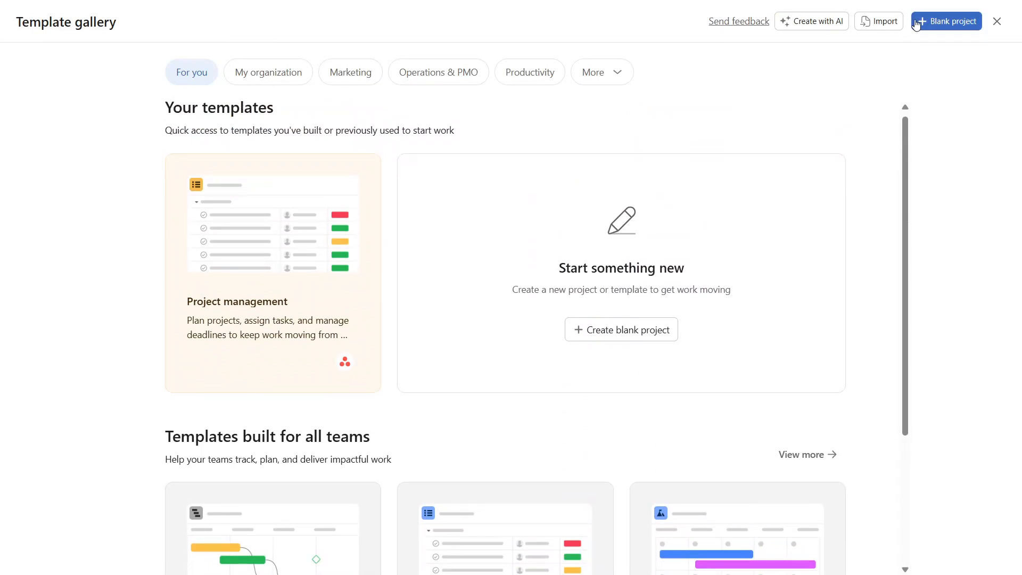
click(945, 27)
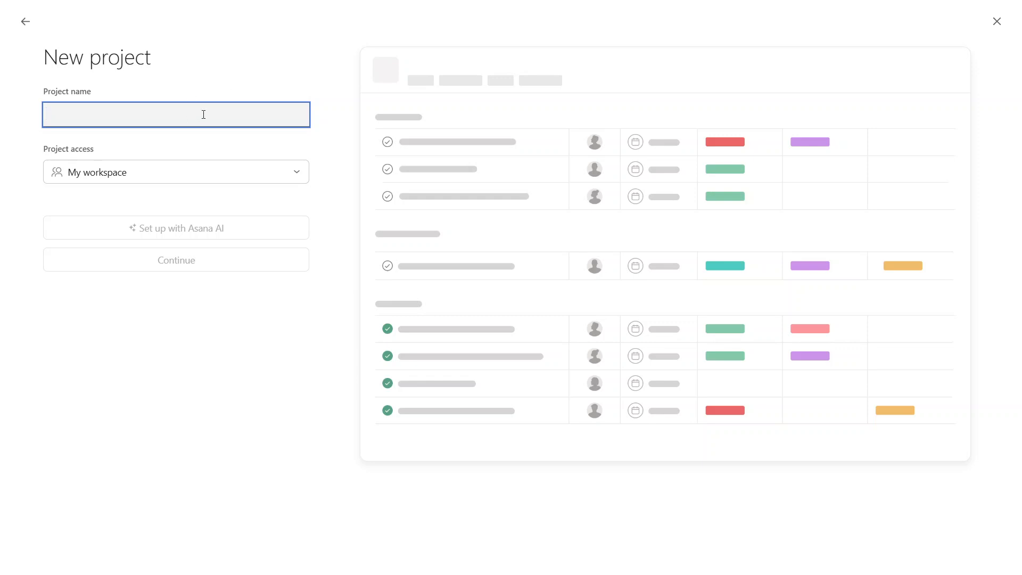
Name the new project Personal, set its access to Private, and continue to the view selection.
text(Per)
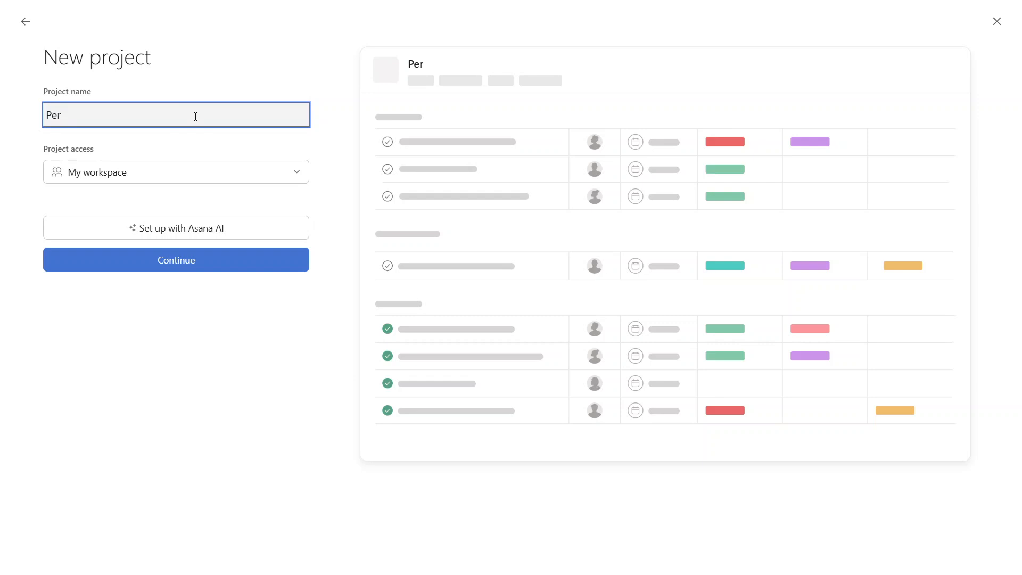
text(sonal)
click(146, 182)
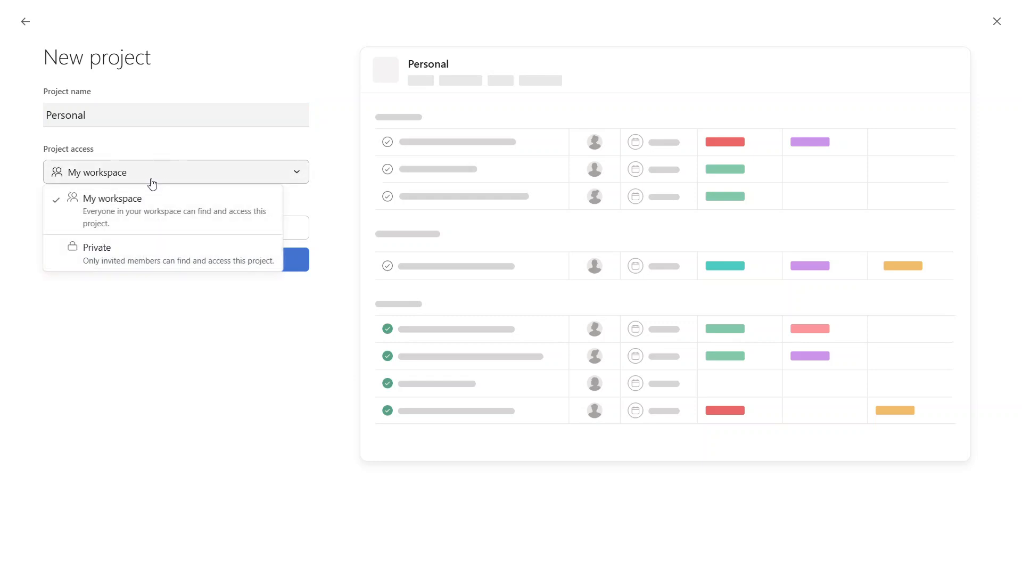
click(121, 254)
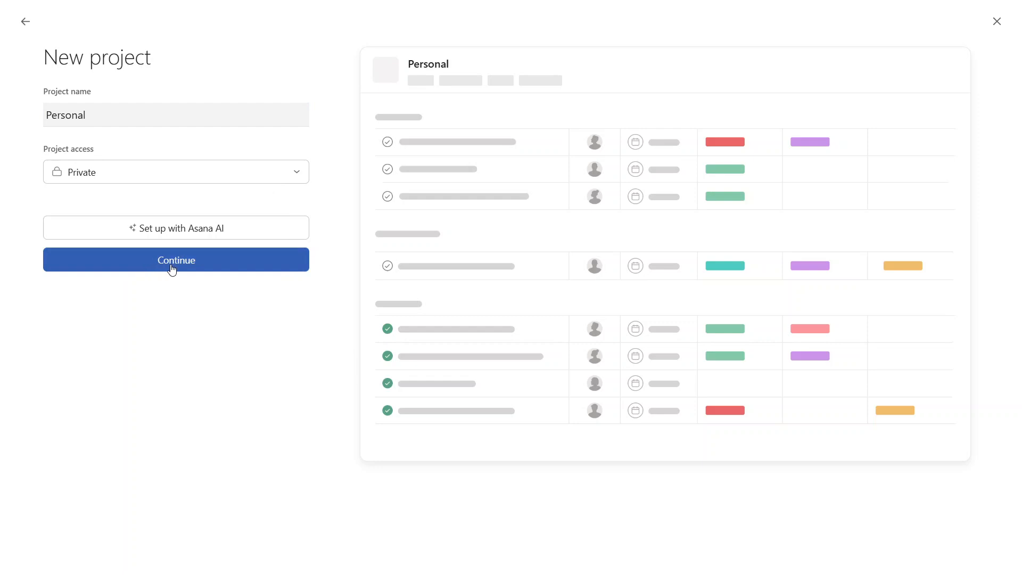
click(172, 270)
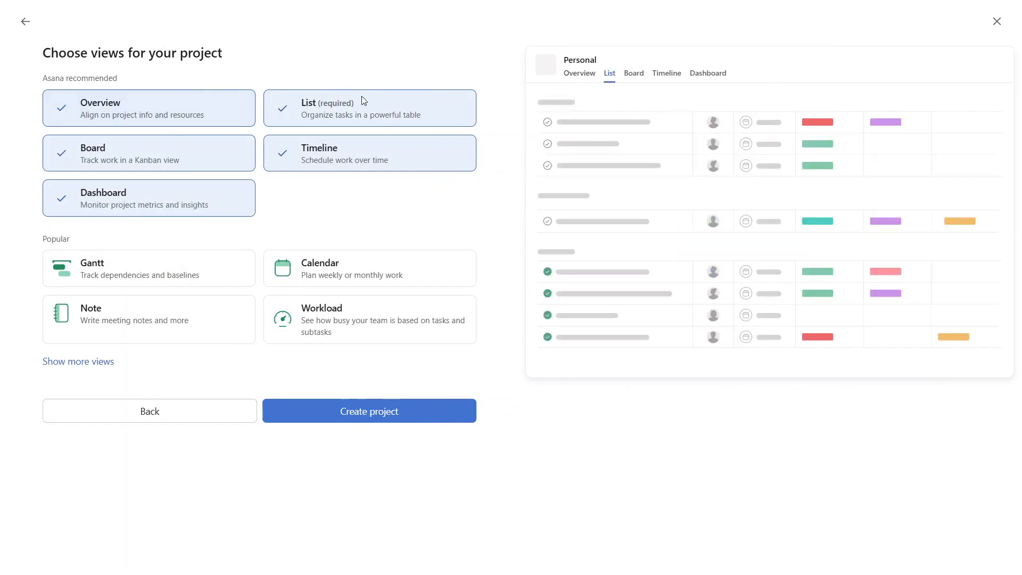
Deselect the Timeline, Board, Overview and Dashboard views and create the project with only the List view.
click(334, 161)
click(208, 160)
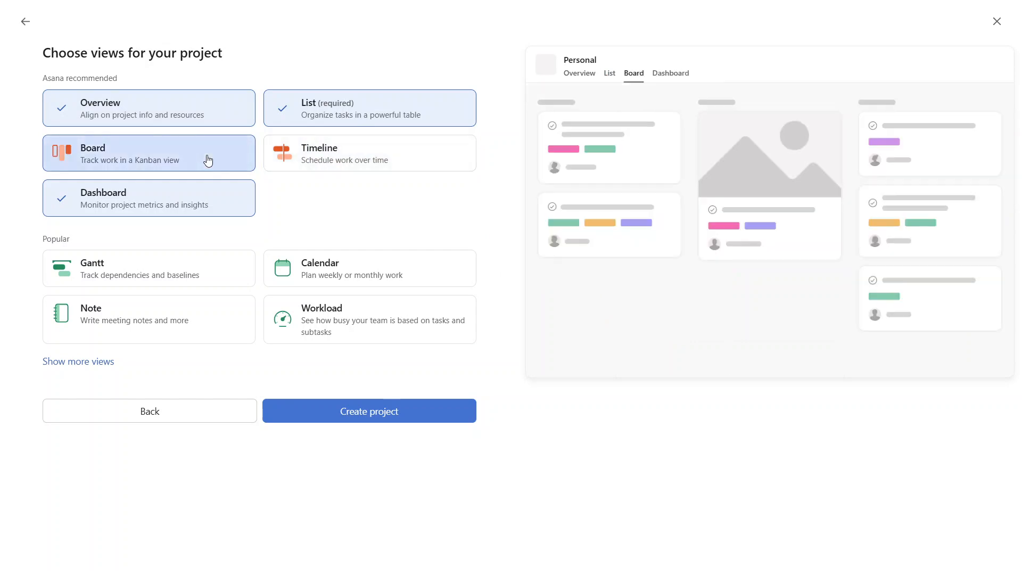
click(205, 112)
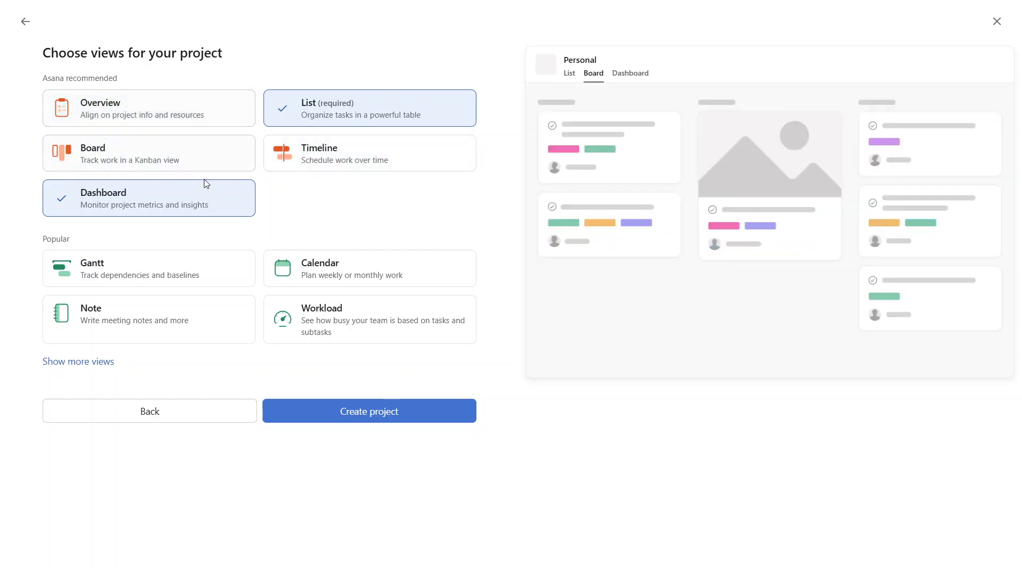
click(210, 195)
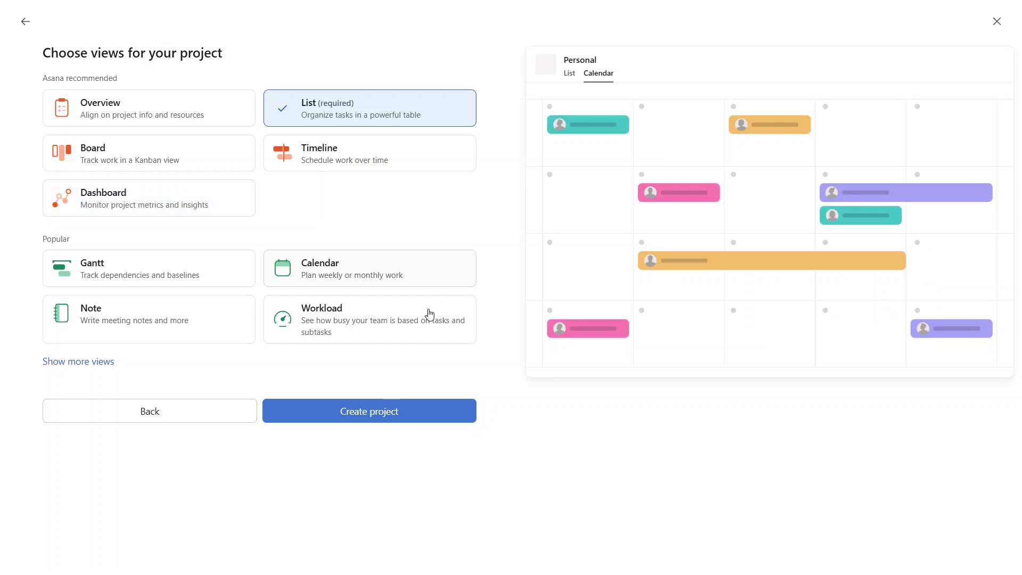
click(372, 417)
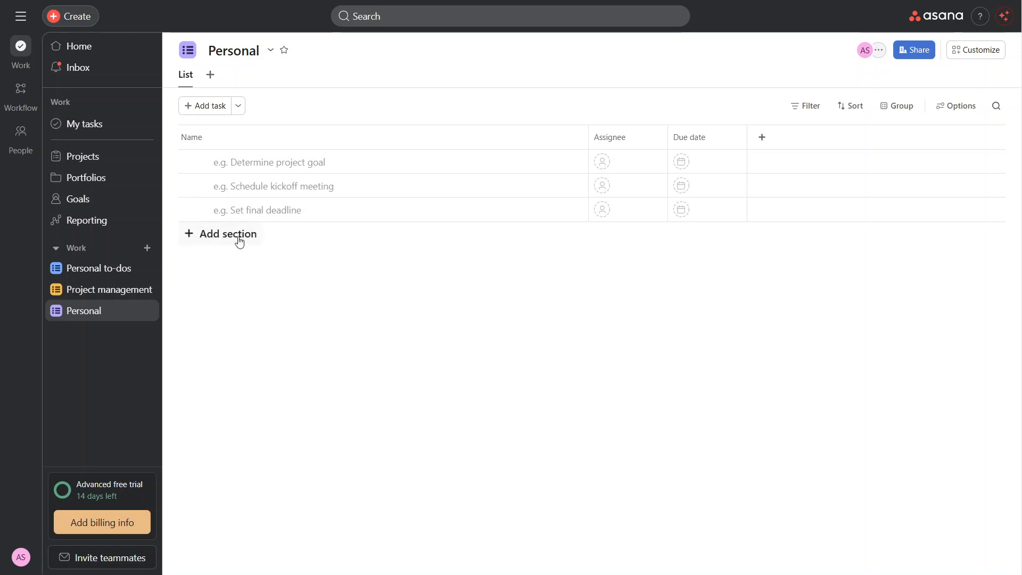
Add a section named Personal to the project's task list.
click(199, 237)
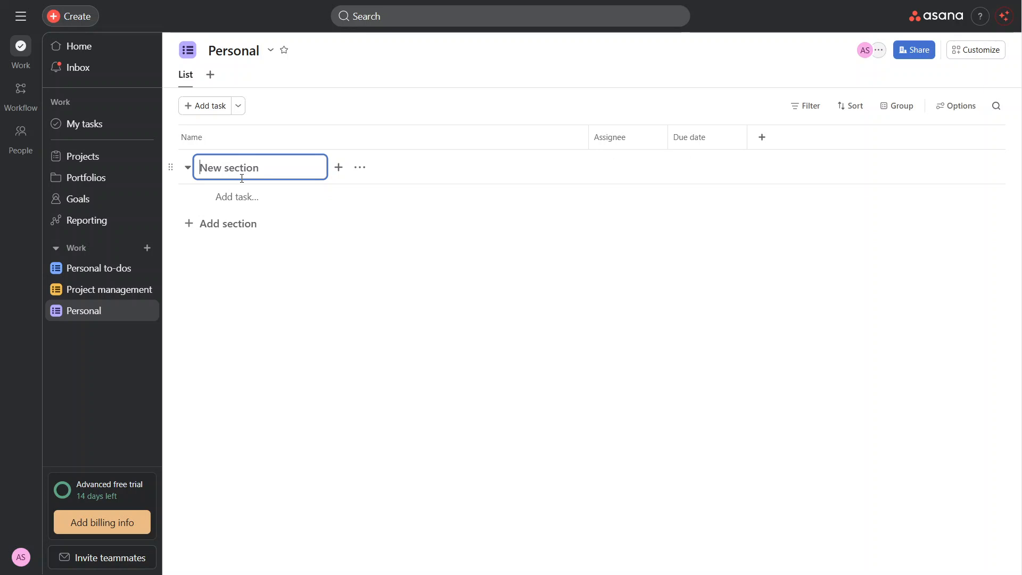
text(Personal)
double_click(235, 168)
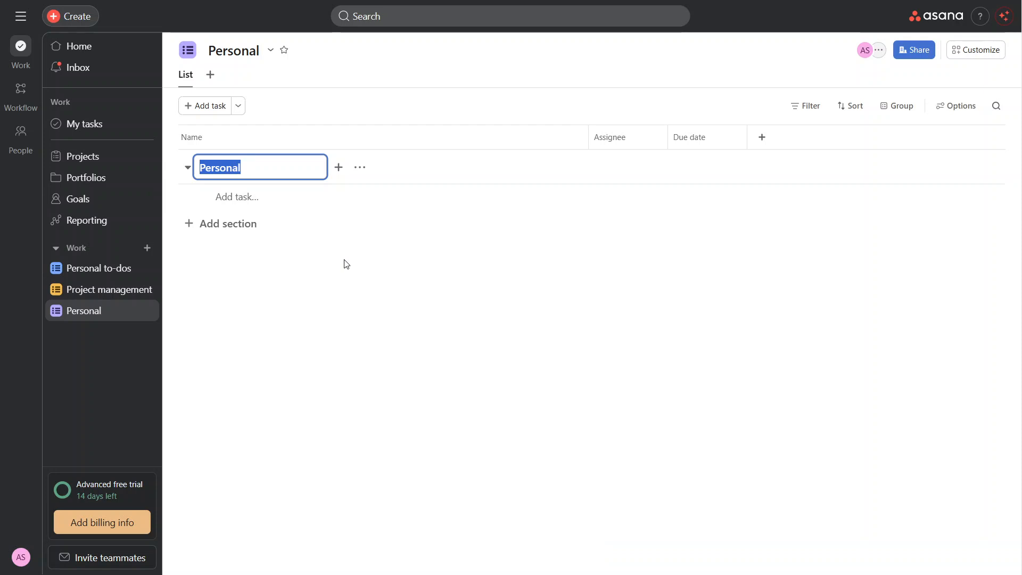
key(Return)
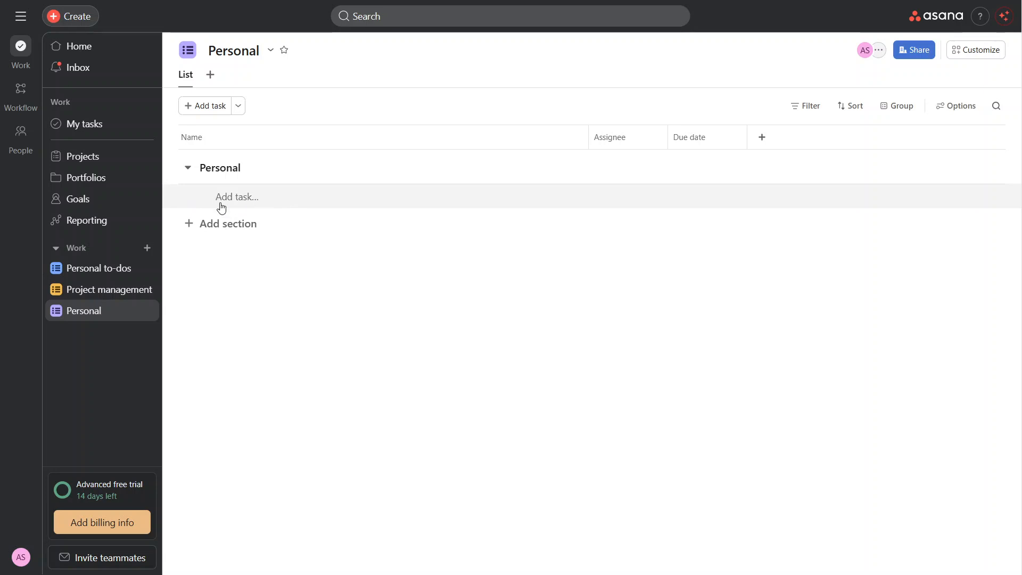
Add a task named Groceries to the Personal section.
click(239, 198)
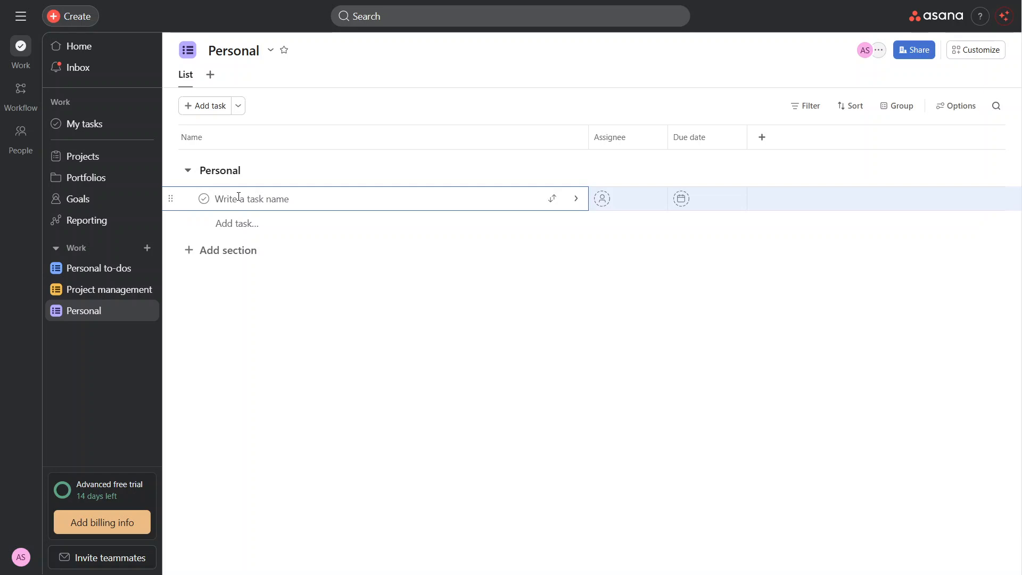
text(Groceries)
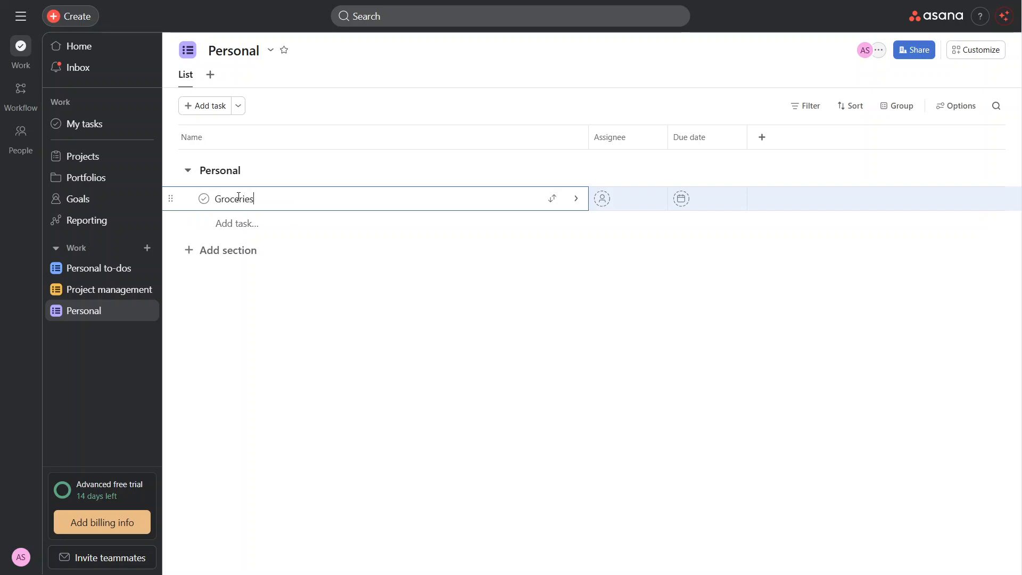
click(373, 348)
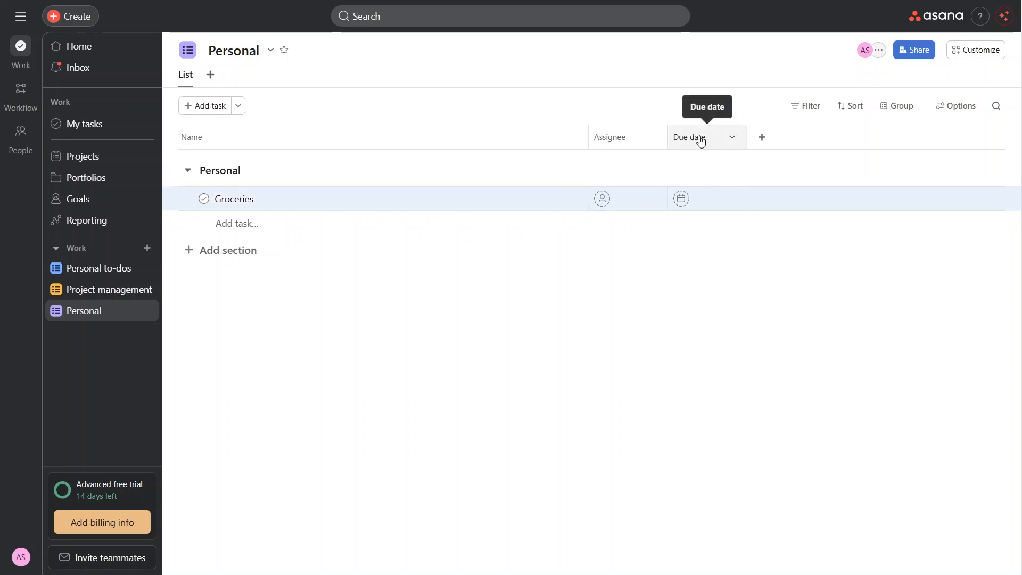
Set the Groceries task's due date to 22 May 2026 and make it repeat weekly on Fridays.
click(699, 207)
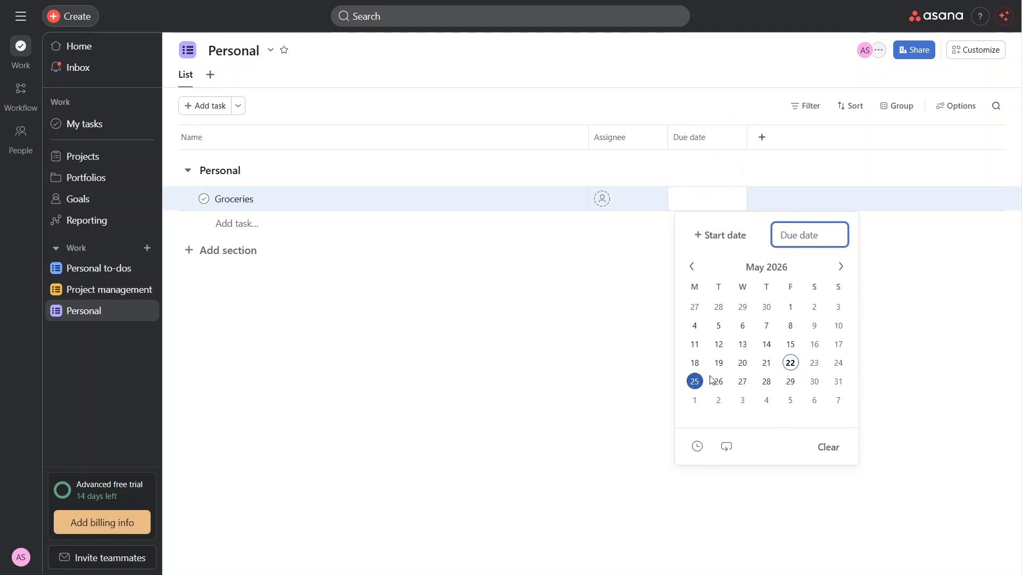
click(840, 363)
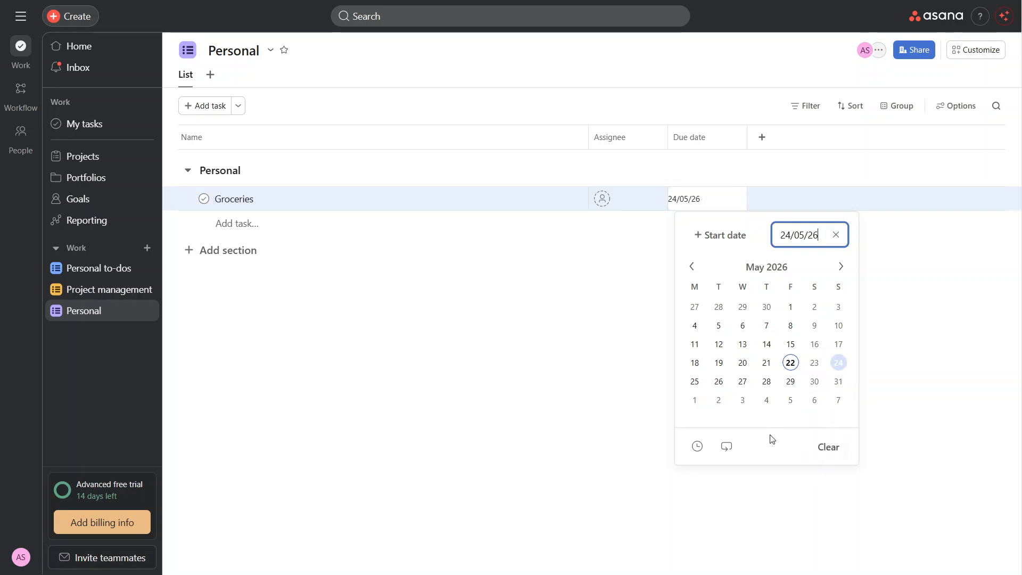
click(790, 369)
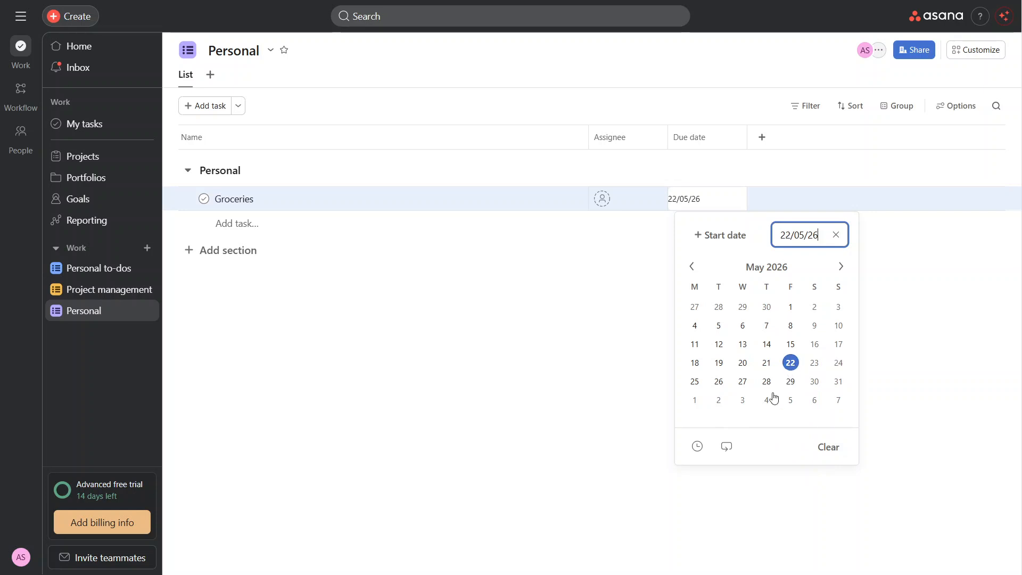
click(732, 445)
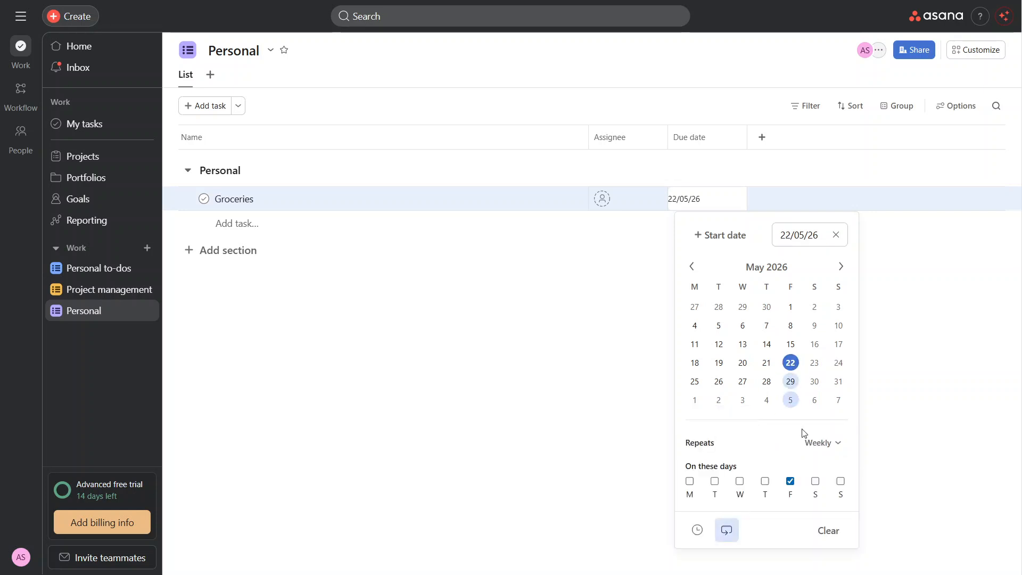
click(836, 447)
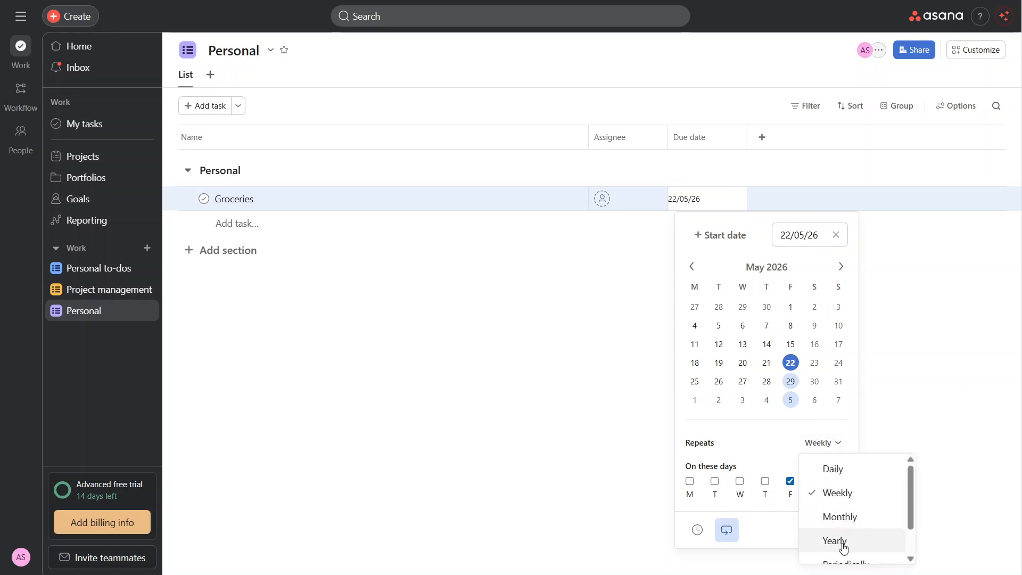
click(788, 461)
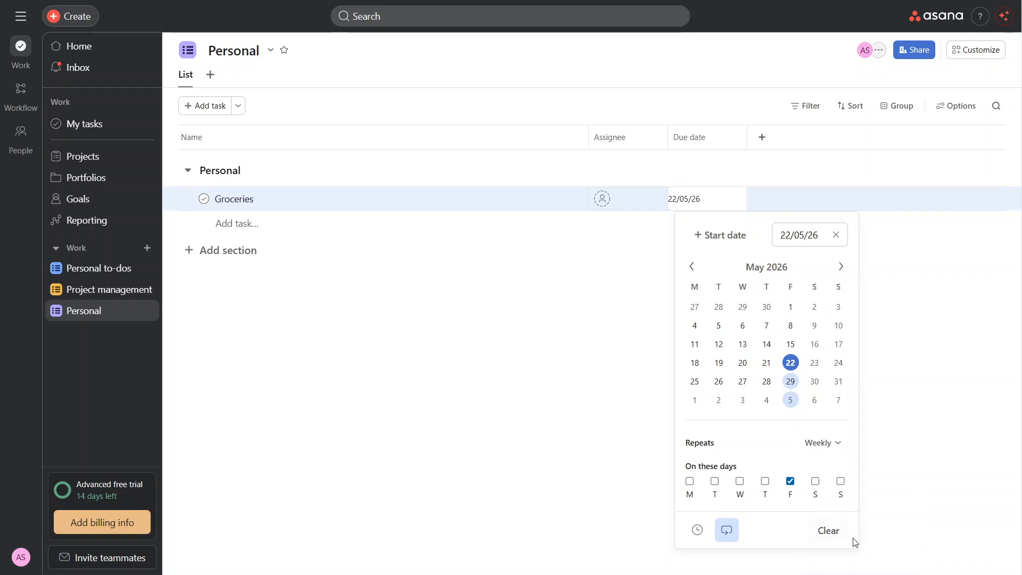
click(917, 438)
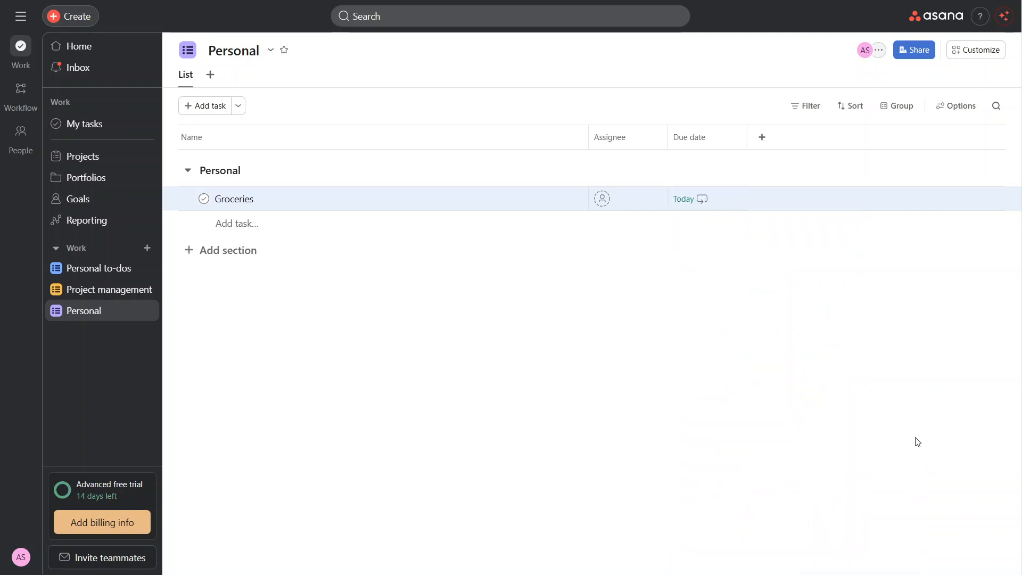
Create a single-select field titled Priority with the option Low, and set the Groceries task's priority to Low.
click(764, 139)
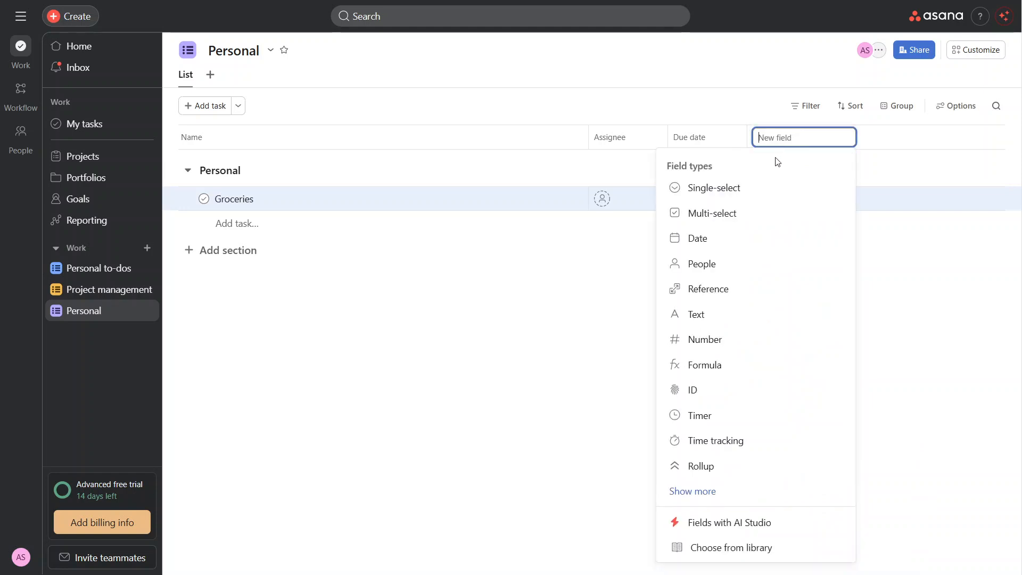
click(739, 189)
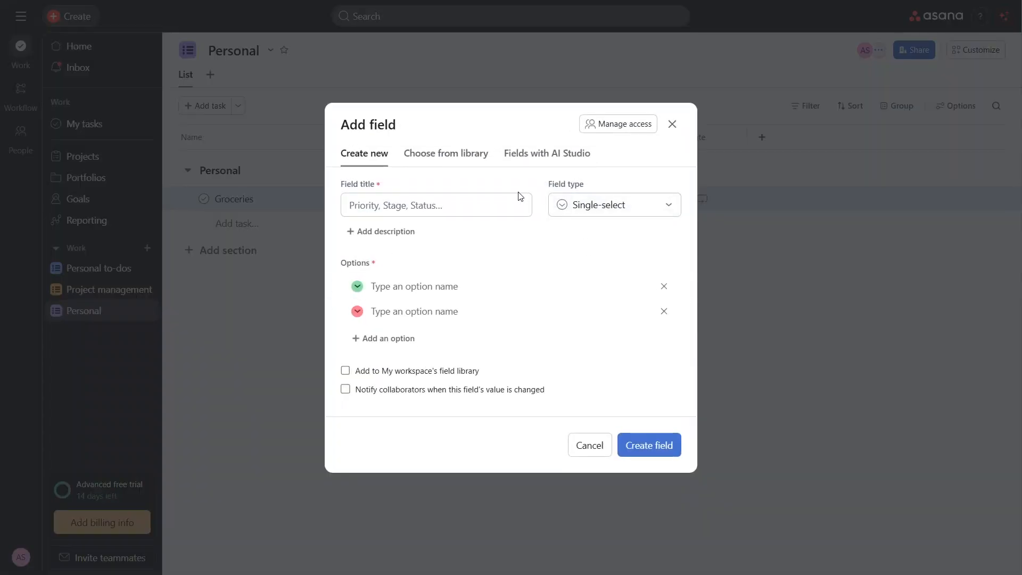
click(515, 200)
text(Priority)
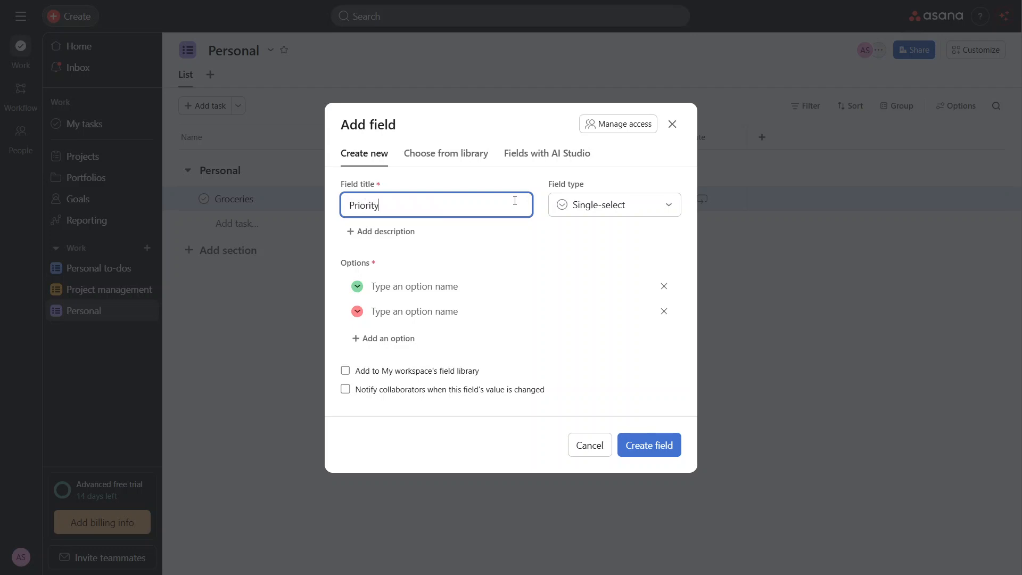
click(468, 292)
text(Low)
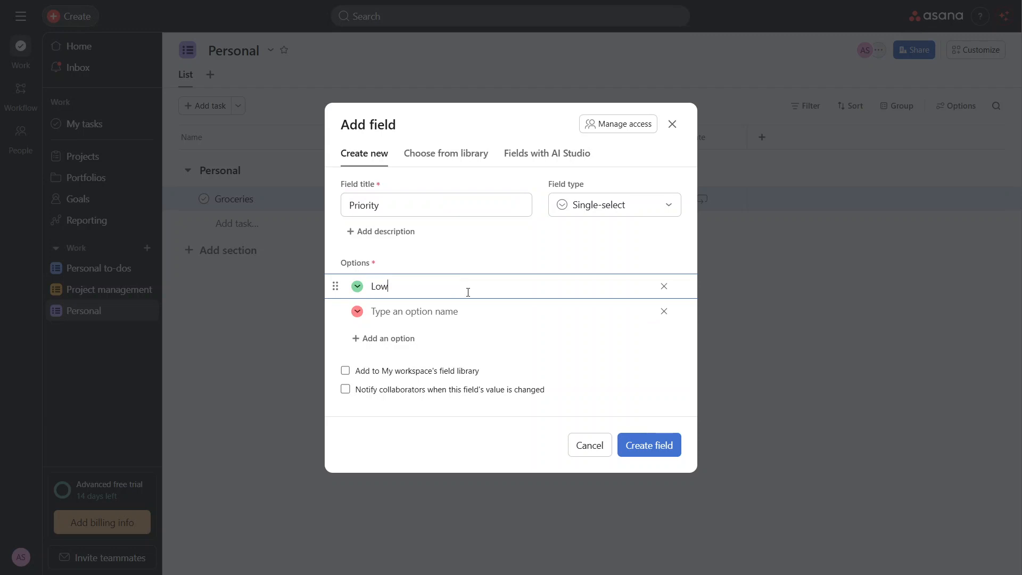
click(661, 456)
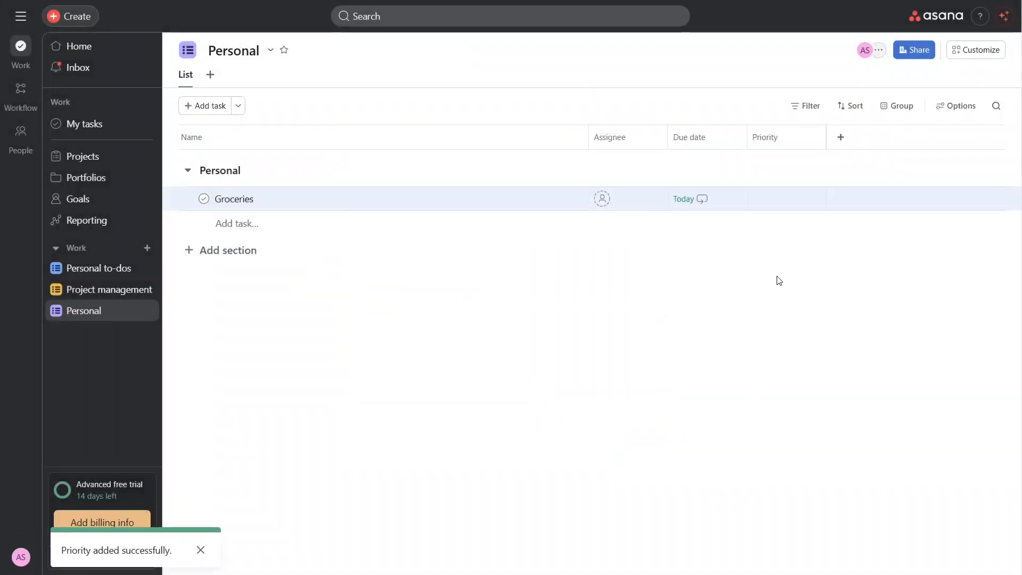
click(797, 193)
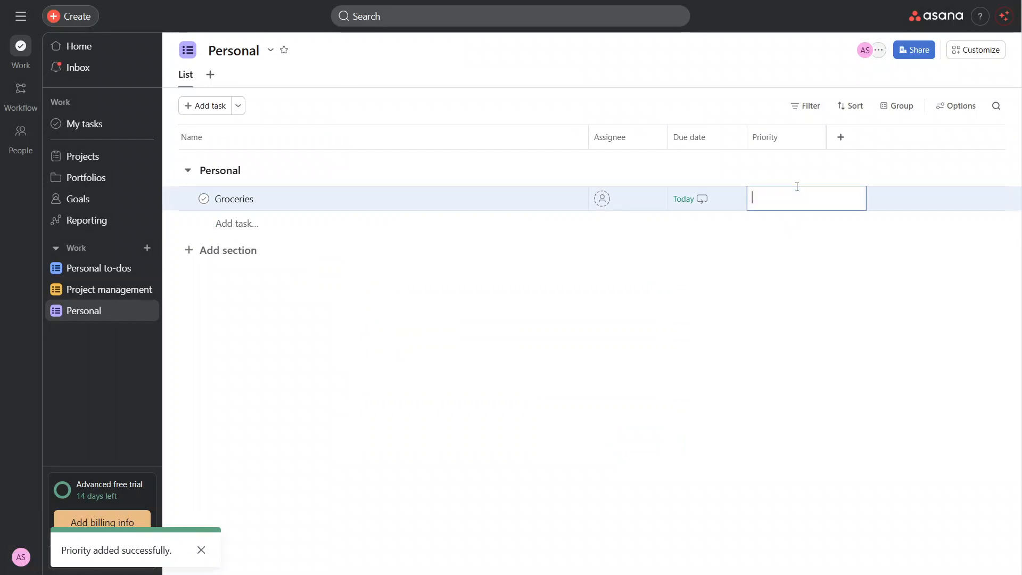
click(789, 242)
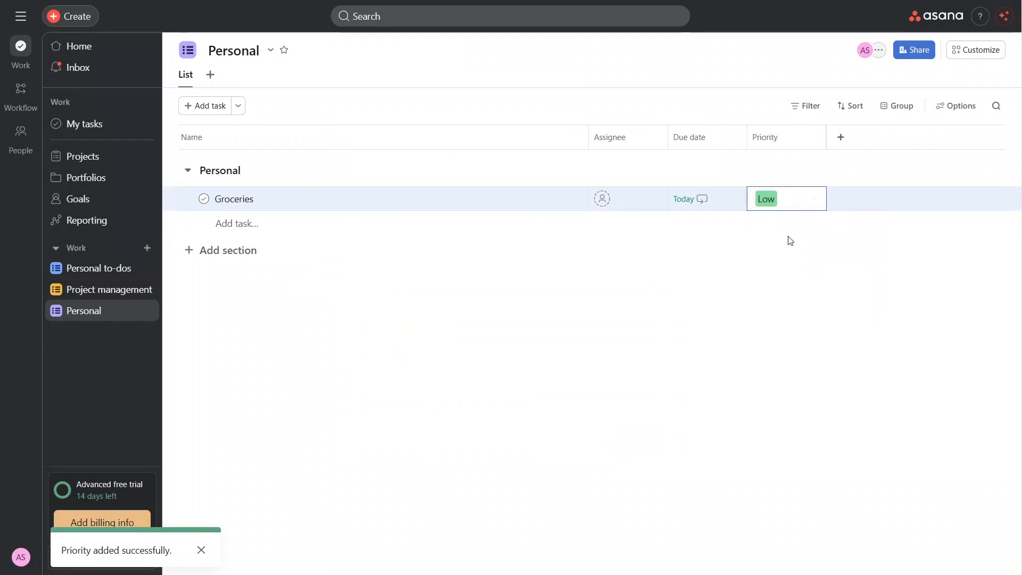